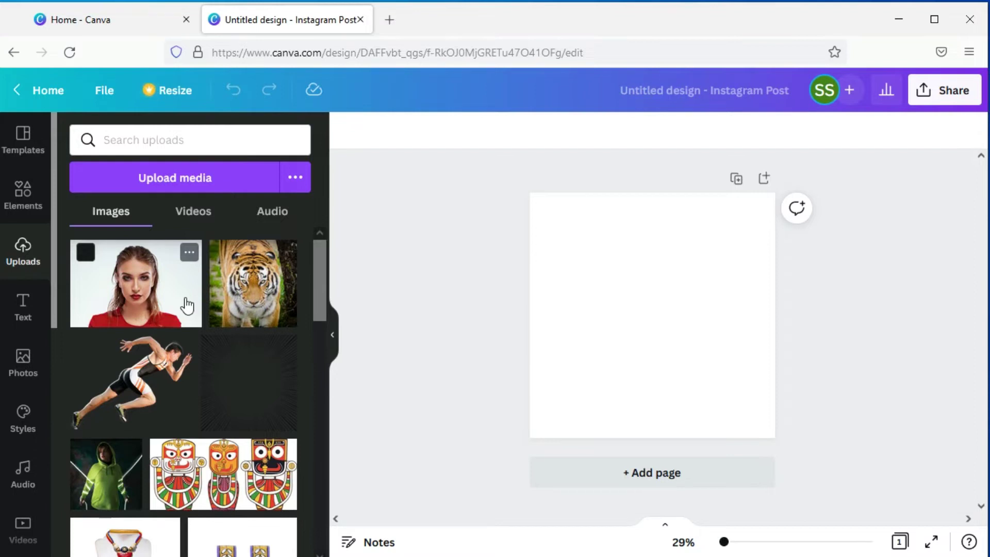
- Add the uploaded photo of the woman in red to the page and set it as the background
click(142, 285)
right_click(654, 318)
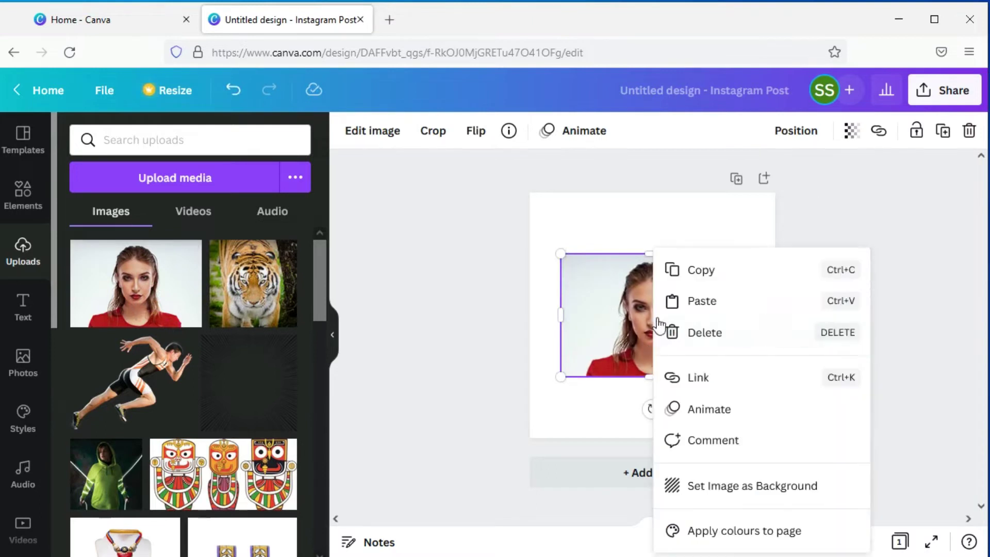
click(722, 484)
- Open the background photo for cropping, enlarge it and shift it so the woman's face fills the page
double_click(639, 375)
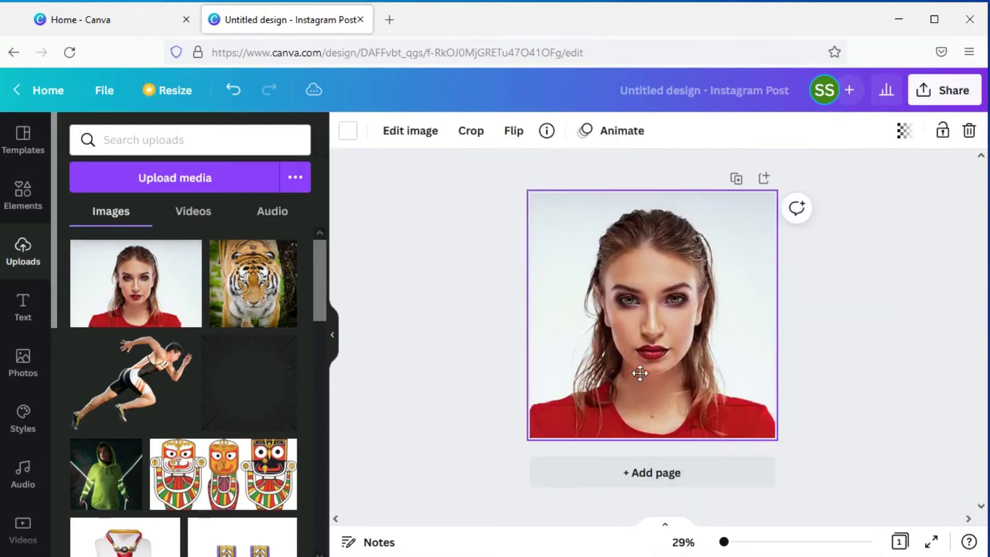
drag(467, 192, 381, 129)
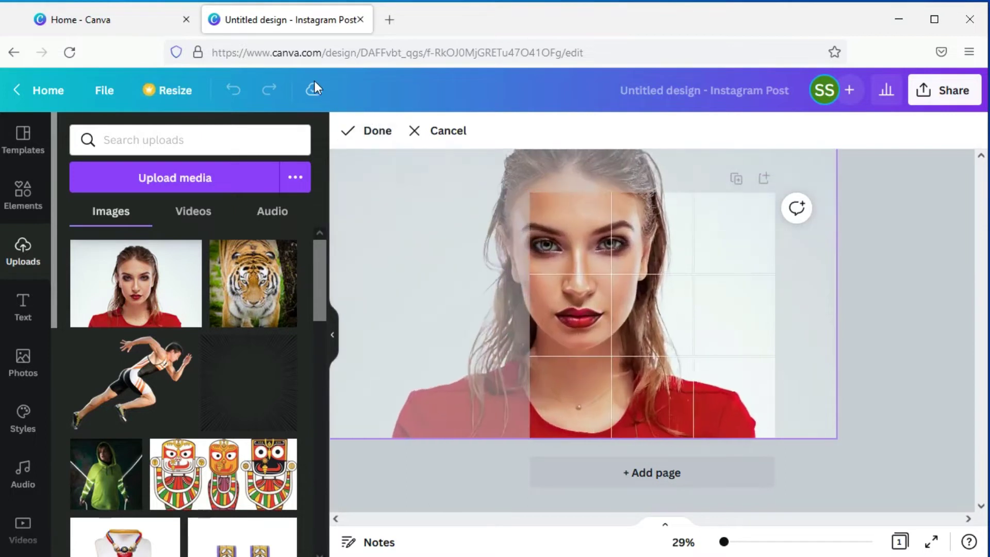
drag(665, 269, 756, 372)
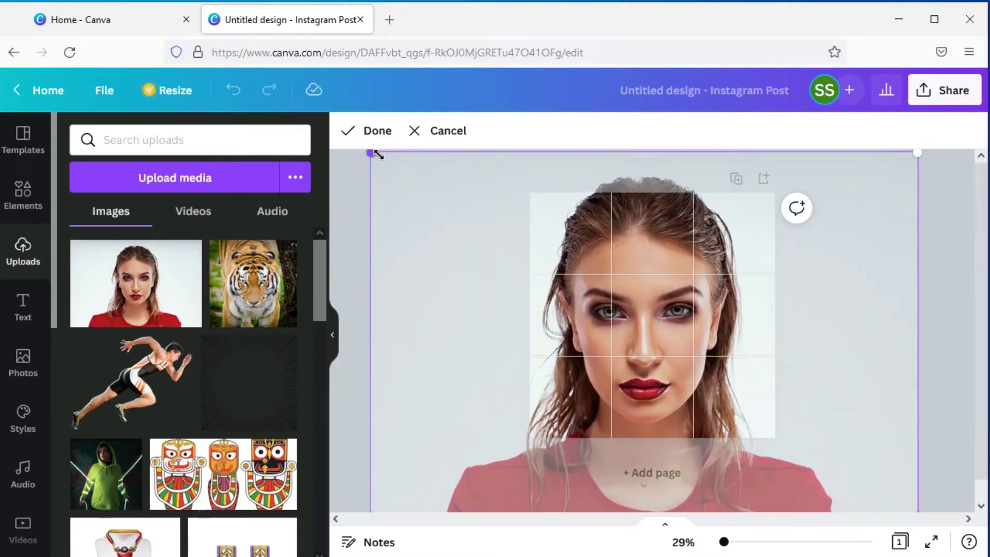
- Fine-tune the background photo's scale and position until the face is centred on the page, and apply the crop
drag(724, 542, 719, 544)
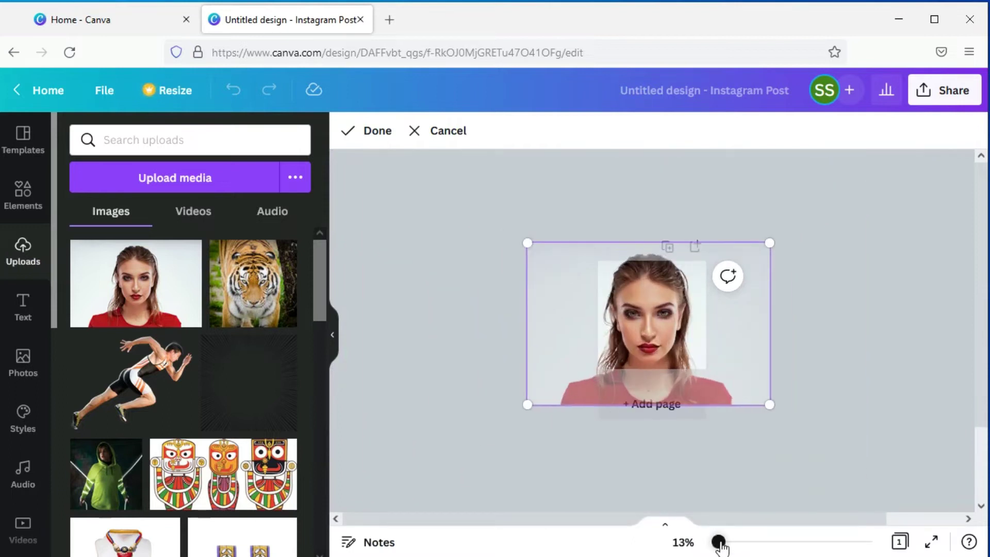
drag(770, 243, 829, 204)
drag(810, 254, 778, 284)
drag(810, 220, 798, 225)
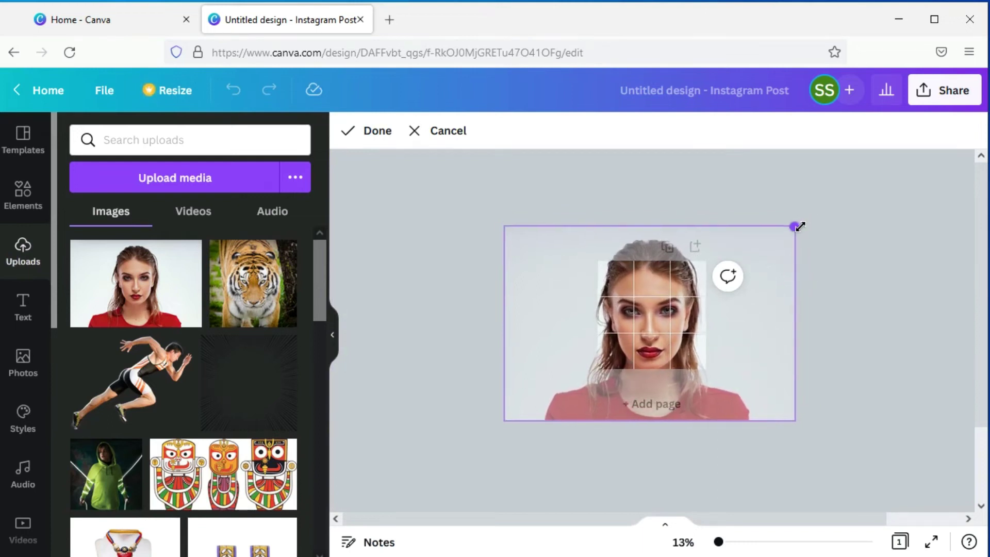
drag(777, 288, 780, 282)
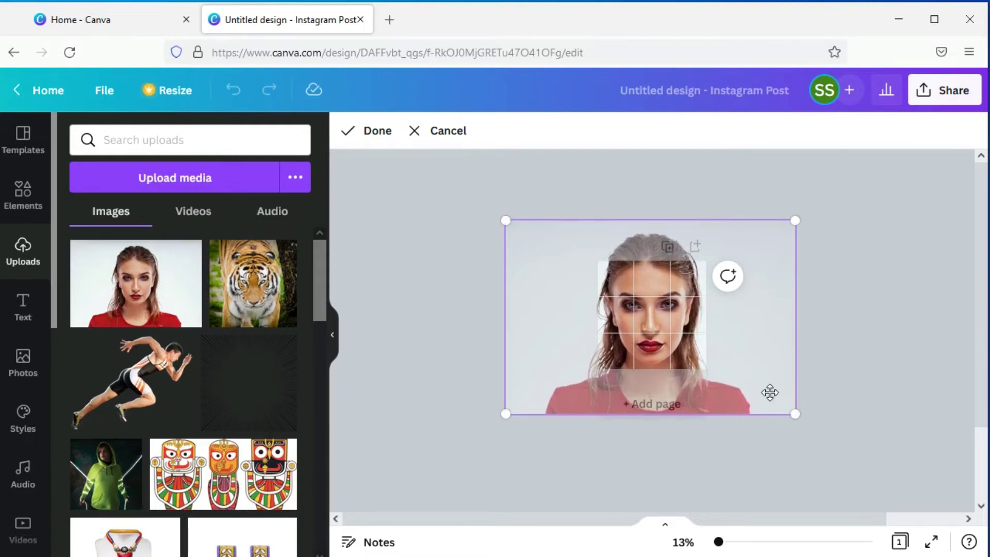
drag(796, 414, 788, 409)
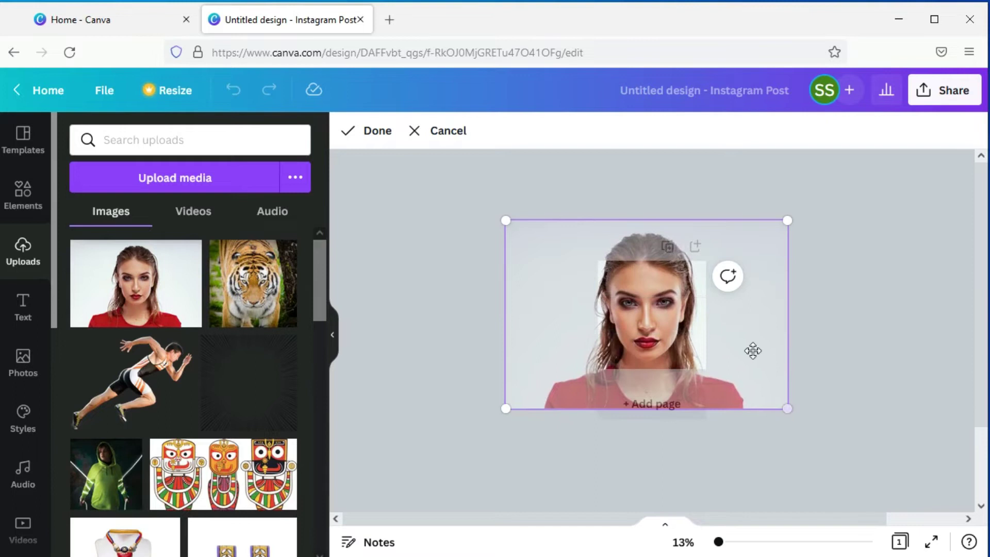
drag(760, 353, 762, 355)
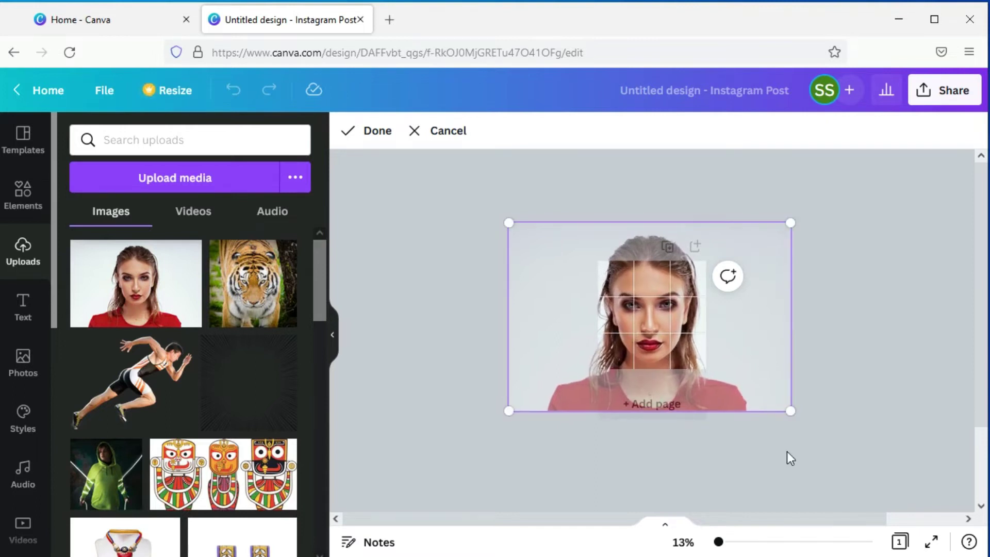
drag(718, 541, 725, 544)
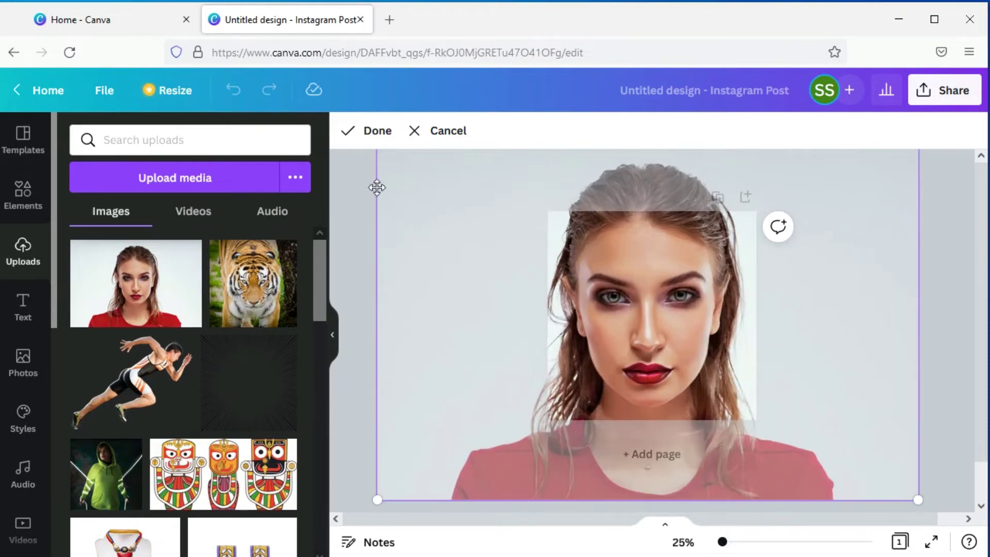
click(375, 132)
click(425, 326)
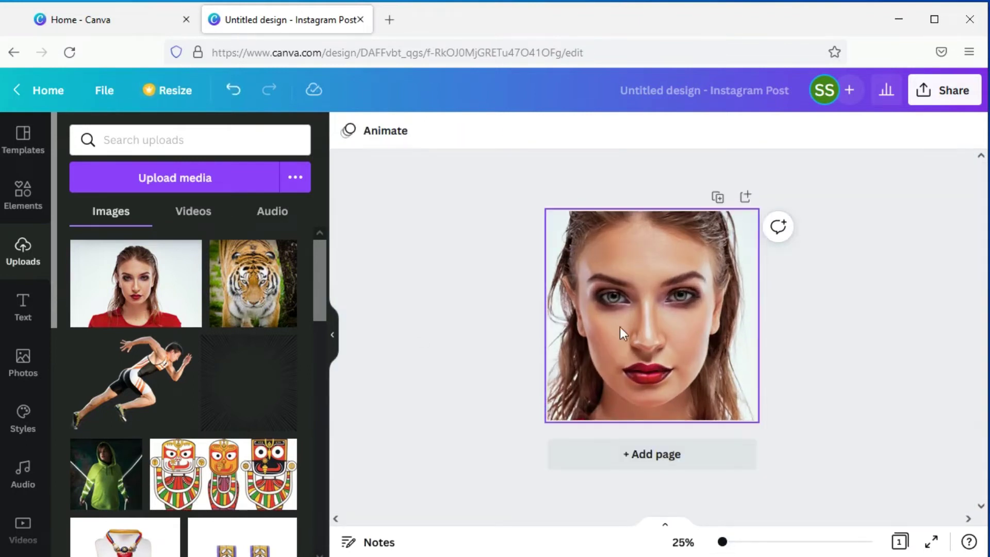
- Add the uploaded tiger photo over the woman's face and crop it to a horizontal strip around the tiger's eyes
click(258, 292)
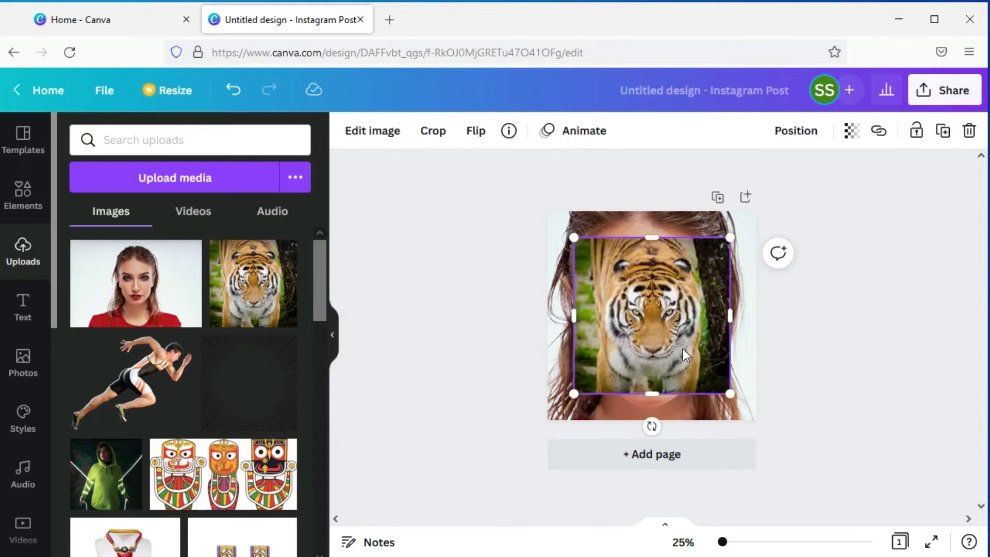
drag(656, 323, 657, 296)
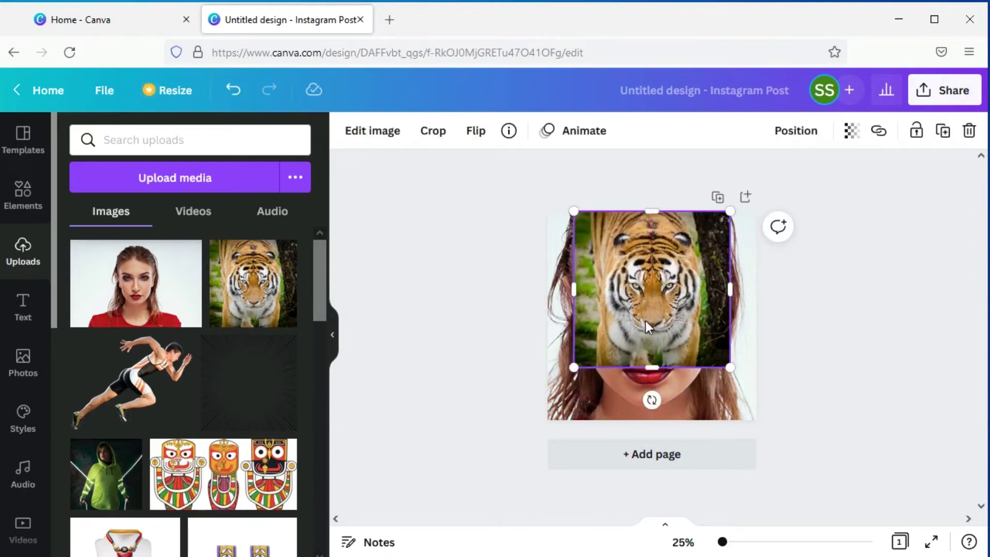
drag(659, 205, 658, 235)
drag(650, 370, 659, 316)
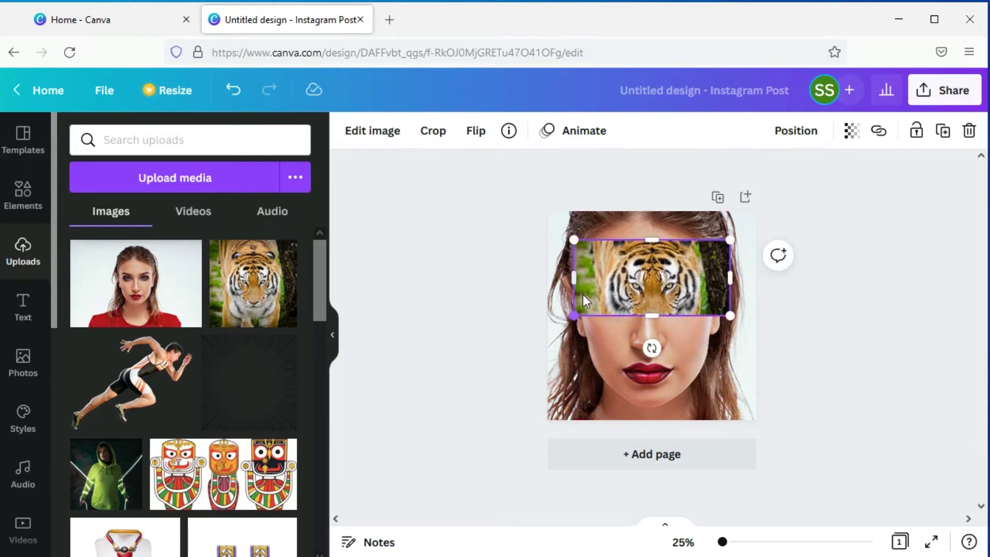
- Enlarge the tiger strip beyond the page width, centre it over the woman's eyes and trim its upper and lower edges
drag(574, 315, 463, 383)
drag(730, 239, 900, 190)
drag(720, 304, 698, 308)
drag(652, 376, 668, 339)
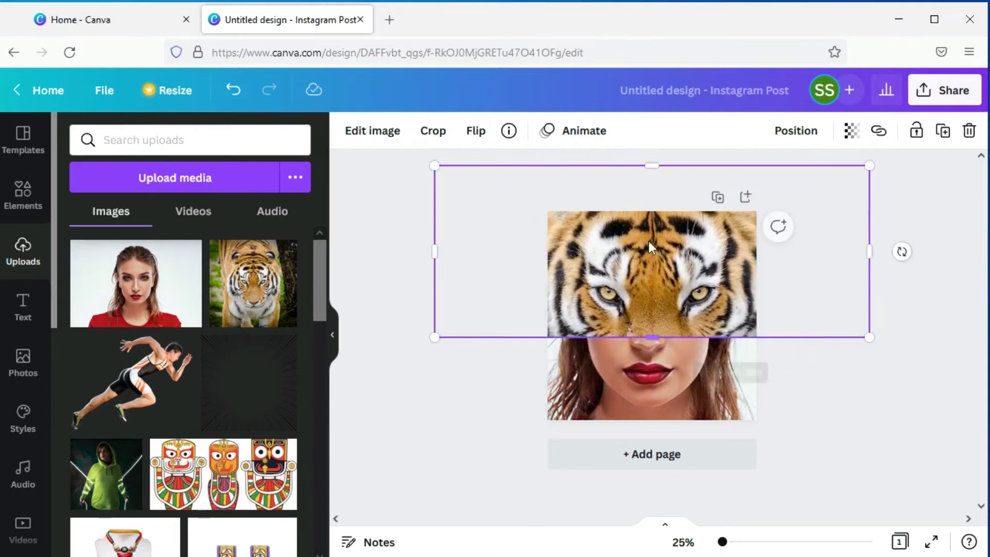
drag(651, 165, 655, 245)
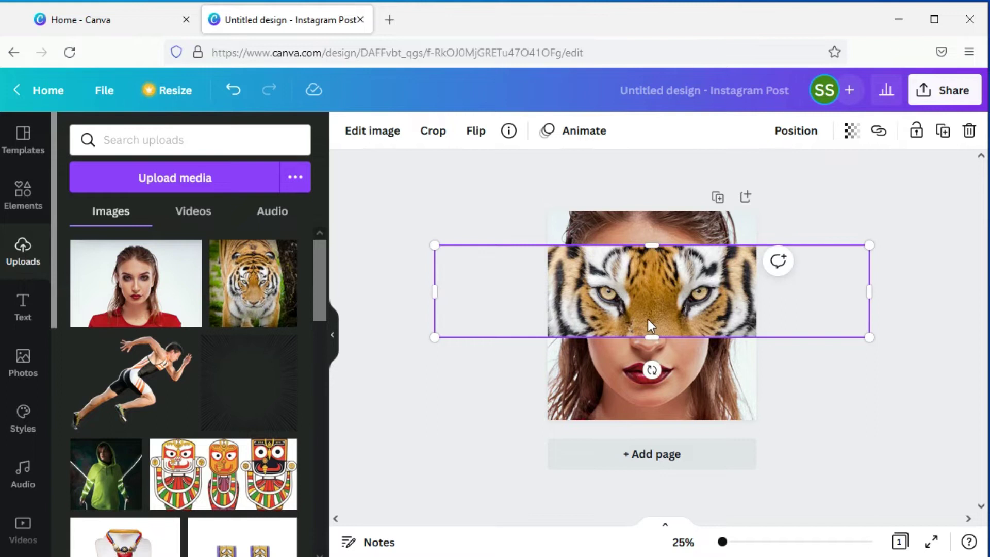
- Scale the tiger strip down slightly, align it over the woman's eyes and trim a little off its lower edge
mouse_move(710, 301)
mouse_down()
mouse_move(719, 373)
mouse_move(701, 336)
mouse_move(712, 300)
mouse_up()
drag(869, 249, 818, 259)
drag(736, 311, 751, 304)
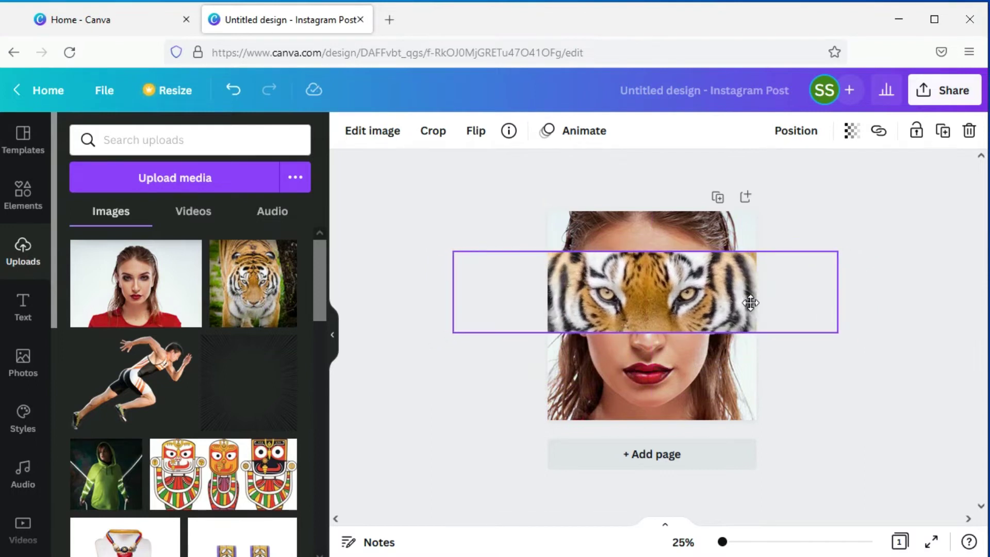
drag(751, 303, 750, 303)
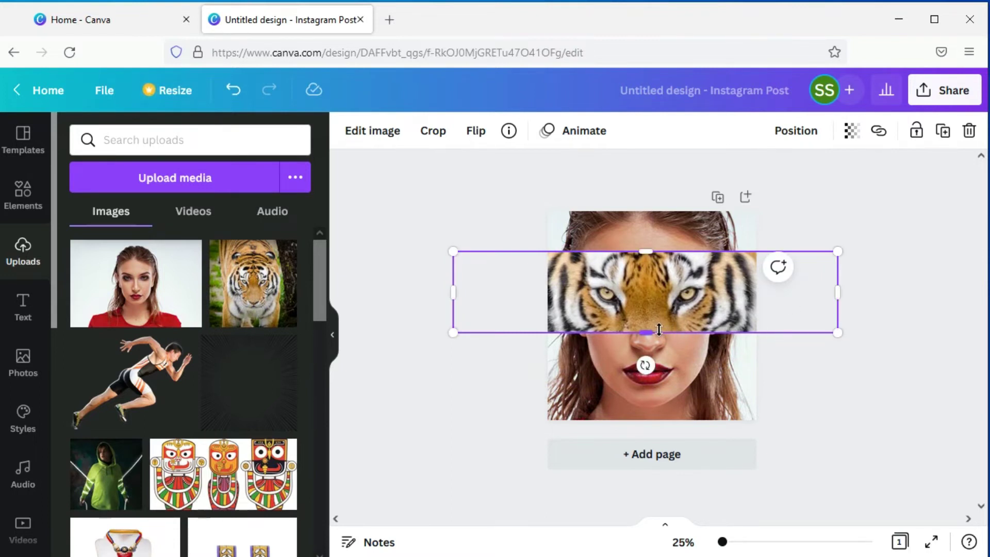
drag(646, 331, 650, 325)
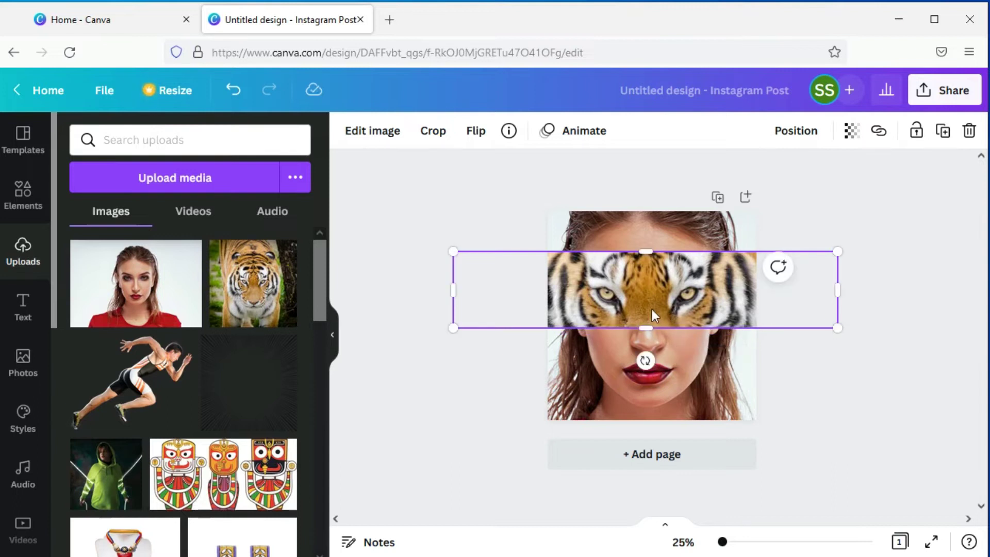
click(938, 313)
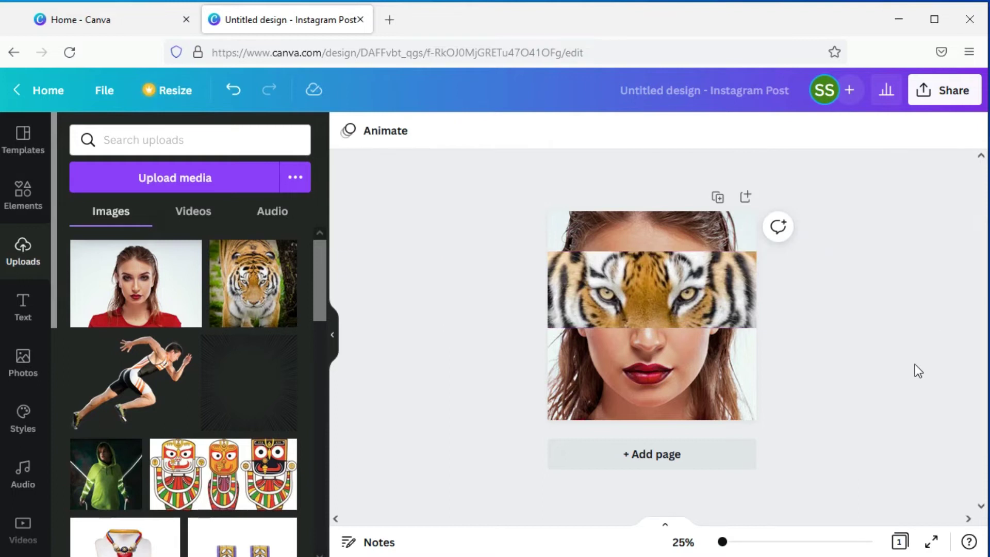
- Add the recently used white Paper Ripped Frame element to the page
click(35, 204)
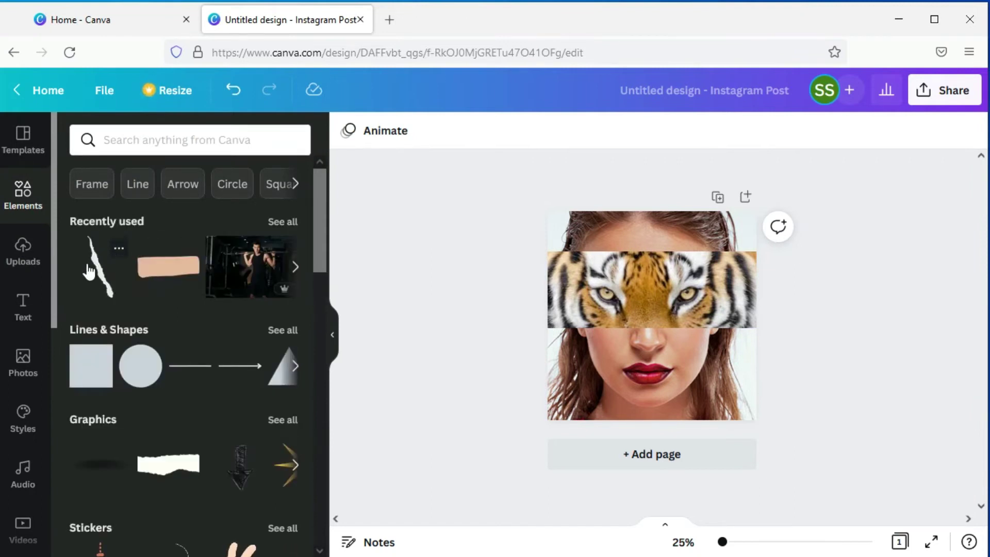
click(119, 253)
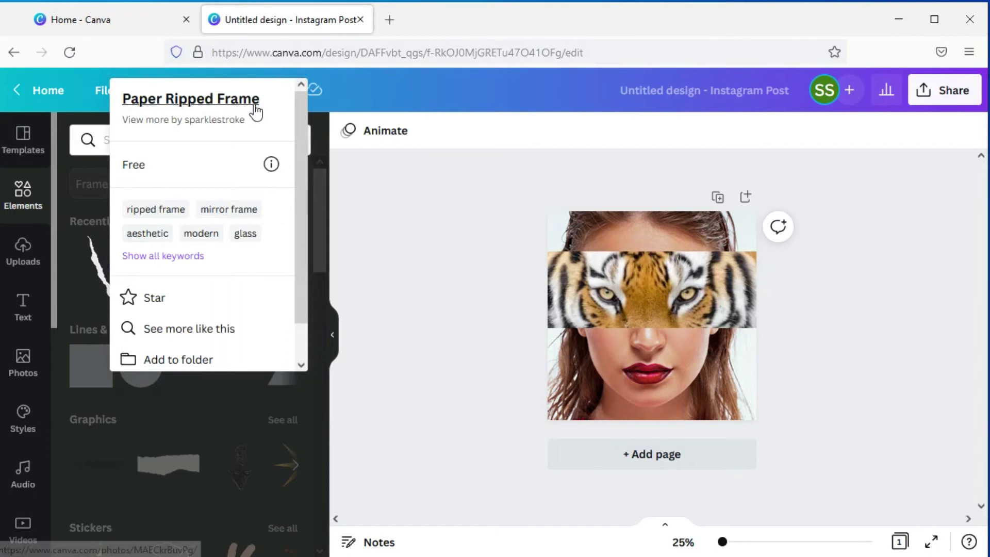
click(100, 231)
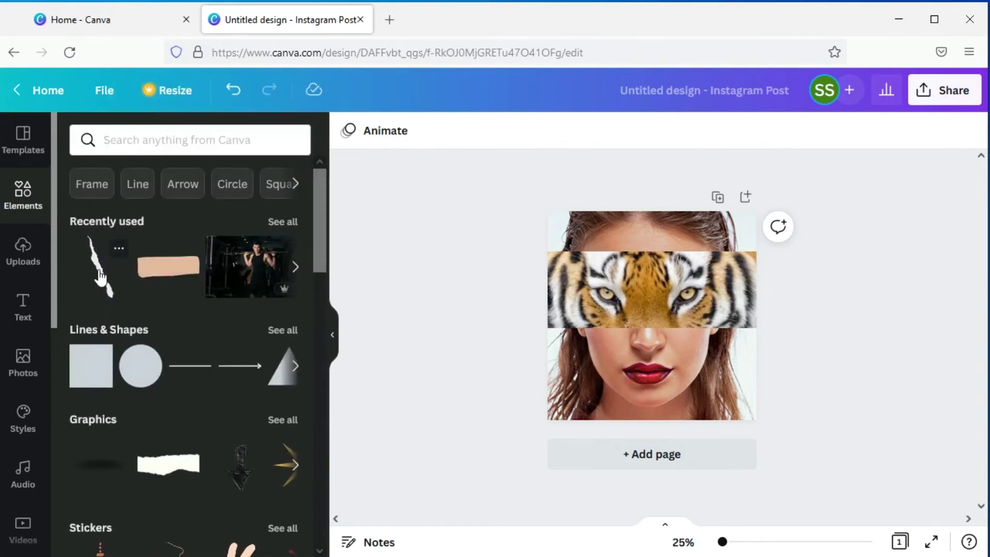
click(100, 277)
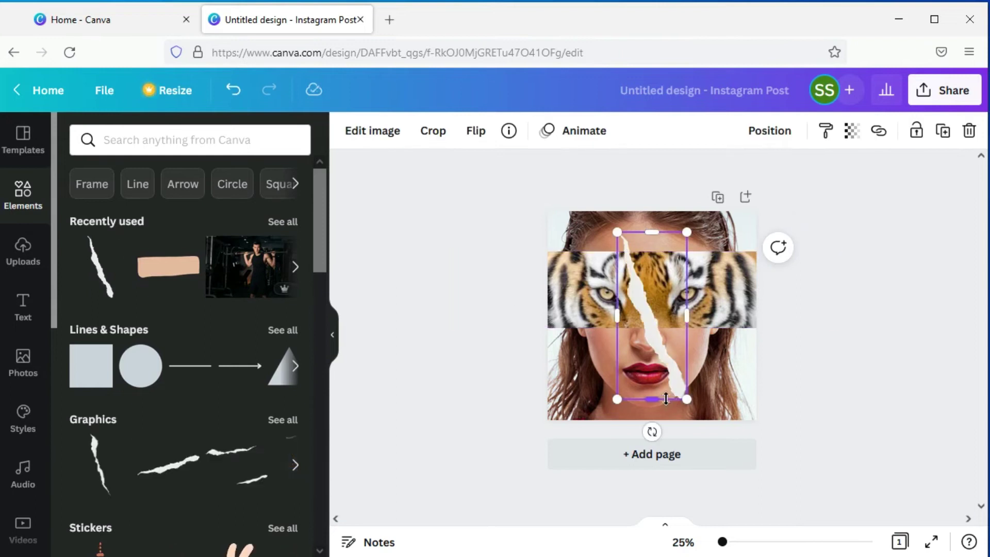
- Rotate the torn paper nearly horizontal and enlarge it to cover the tiger strip's upper edge across the page
drag(653, 431, 776, 348)
drag(676, 330, 601, 257)
drag(679, 245, 814, 229)
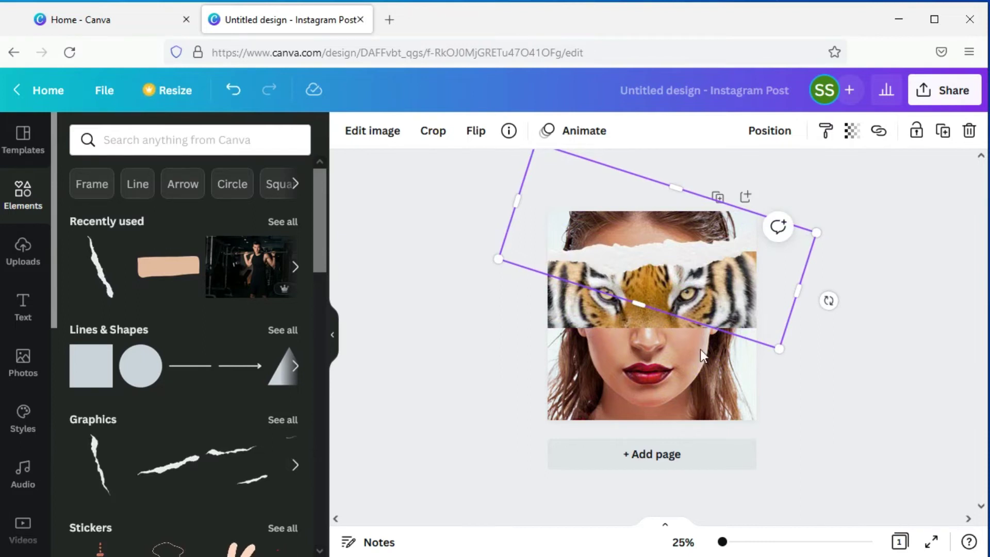
drag(830, 301, 838, 317)
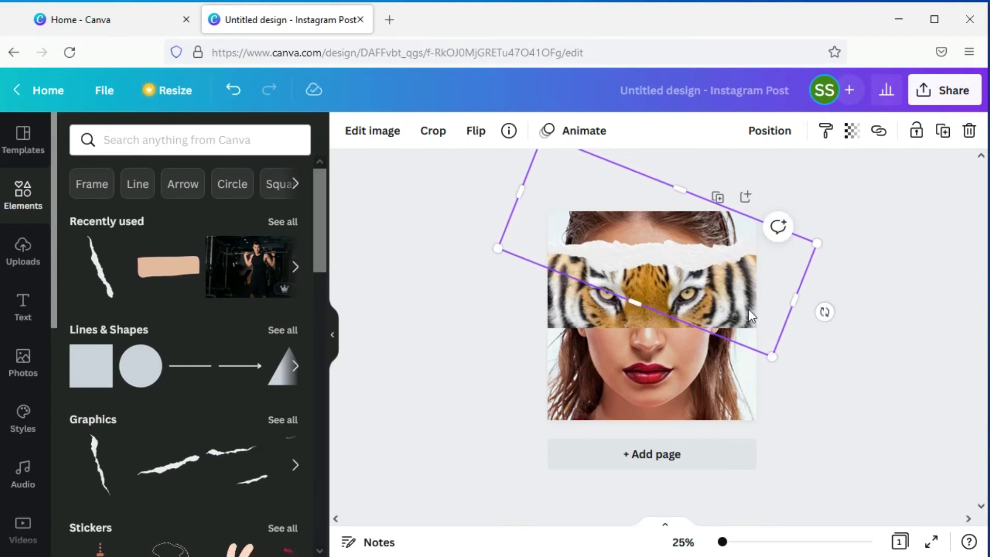
- Duplicate the torn paper onto the tiger strip's lower edge and flip the copy horizontally and vertically
click(947, 141)
drag(711, 282, 691, 344)
click(475, 130)
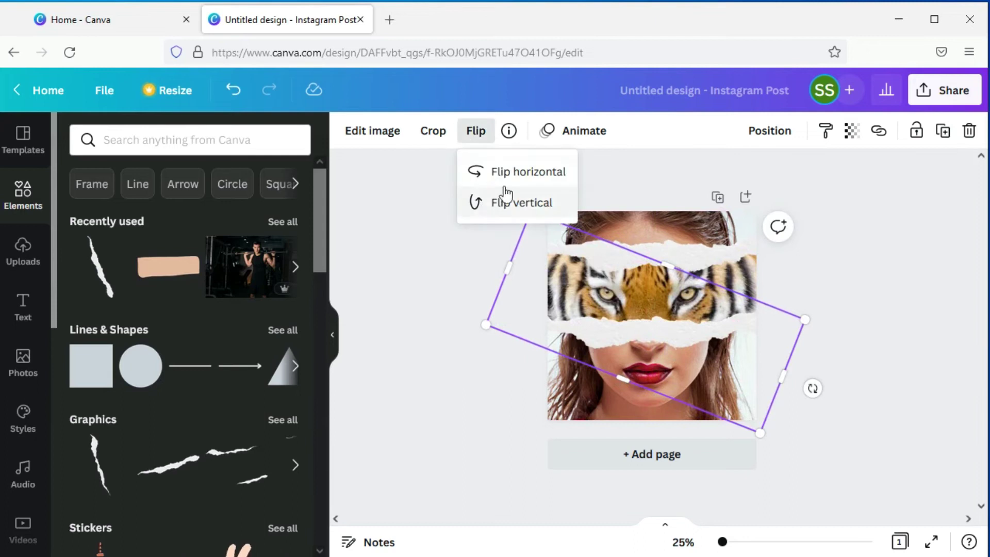
click(510, 172)
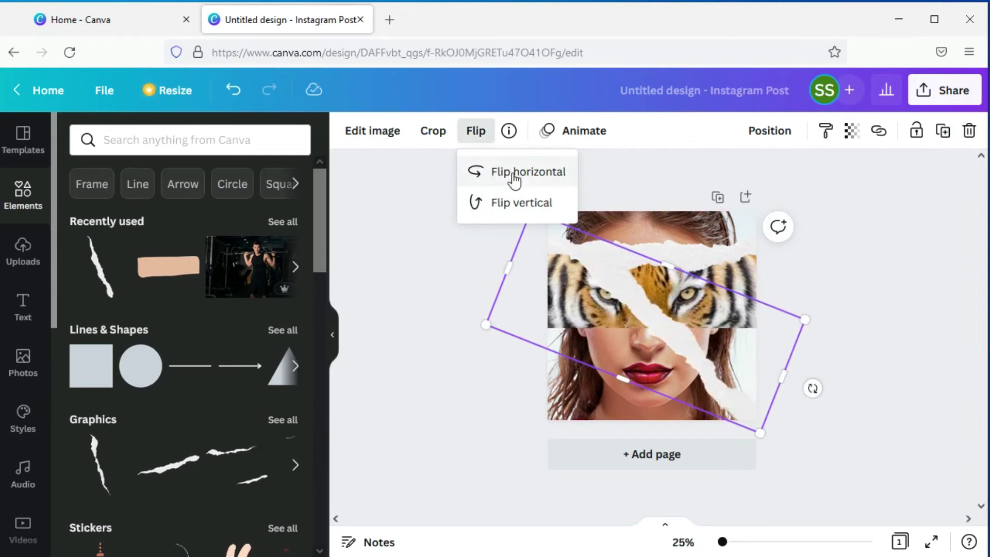
click(514, 175)
click(513, 204)
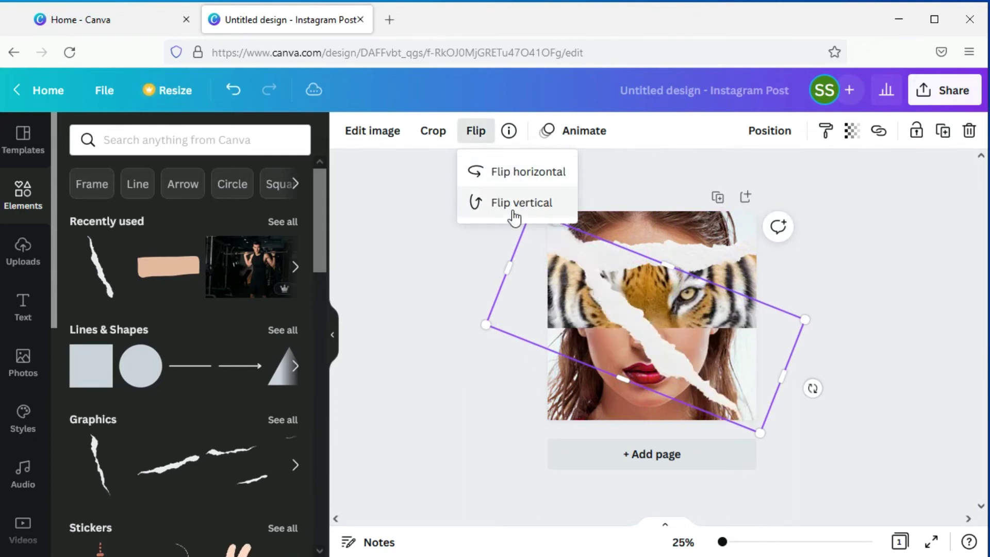
click(514, 178)
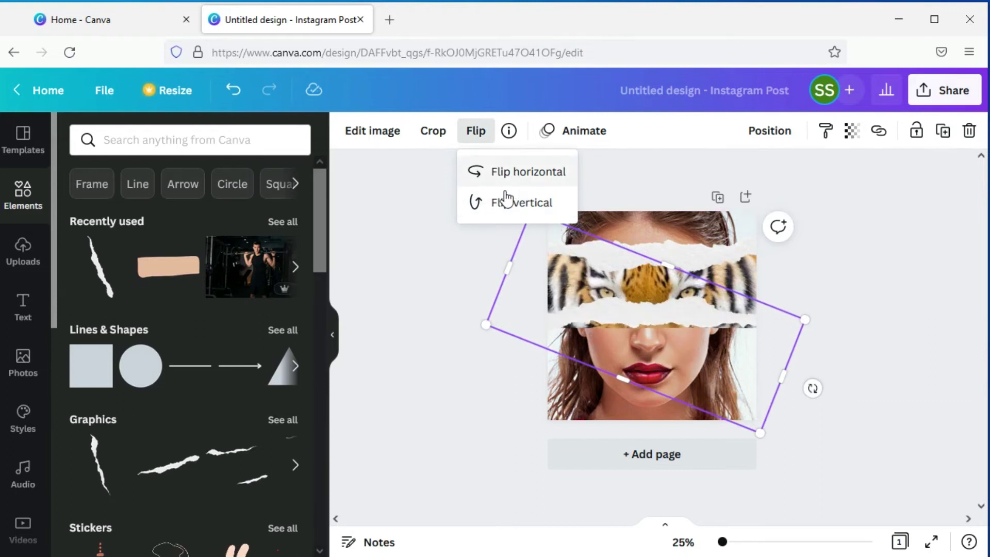
click(408, 321)
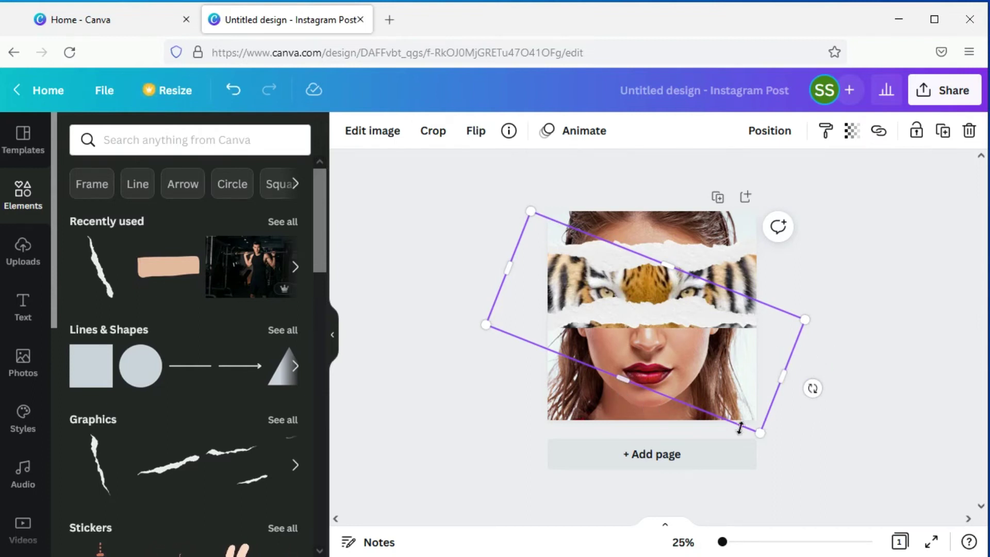
- Rotate the lower torn paper about 180 degrees and scale it down slightly to cover the tiger strip's lower edge
drag(813, 388, 468, 256)
drag(663, 320, 663, 316)
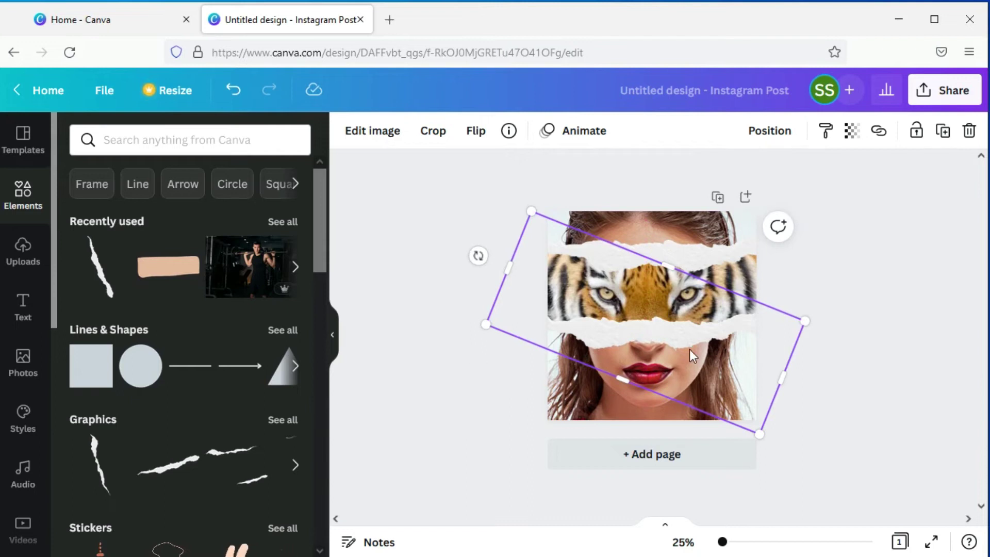
drag(760, 435, 736, 411)
drag(686, 326, 686, 326)
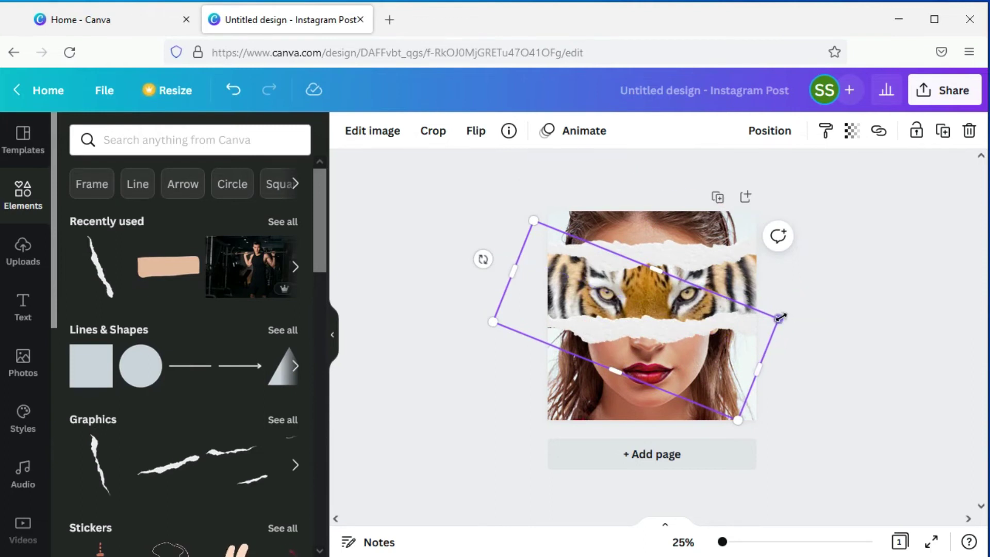
drag(784, 318, 769, 319)
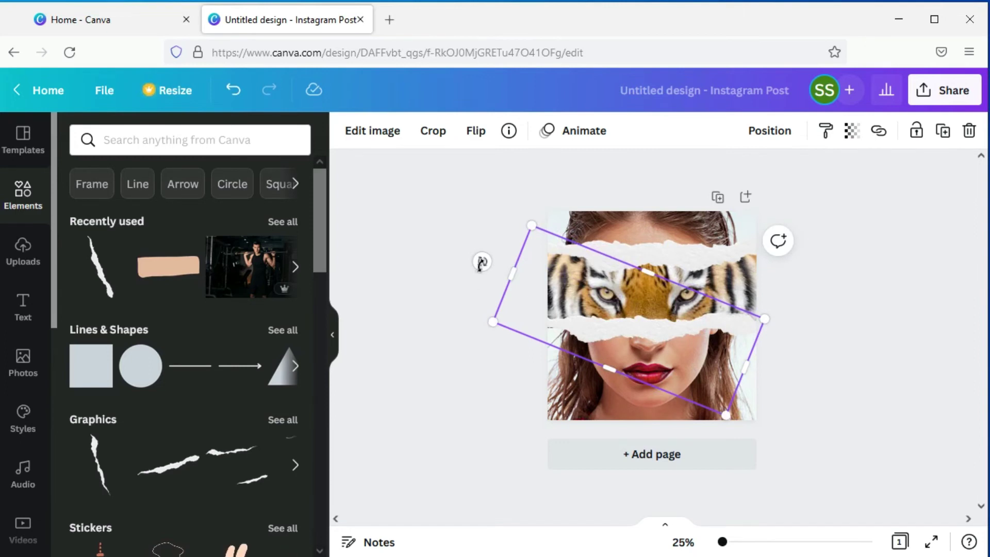
drag(482, 261, 478, 261)
drag(770, 316, 771, 312)
click(836, 321)
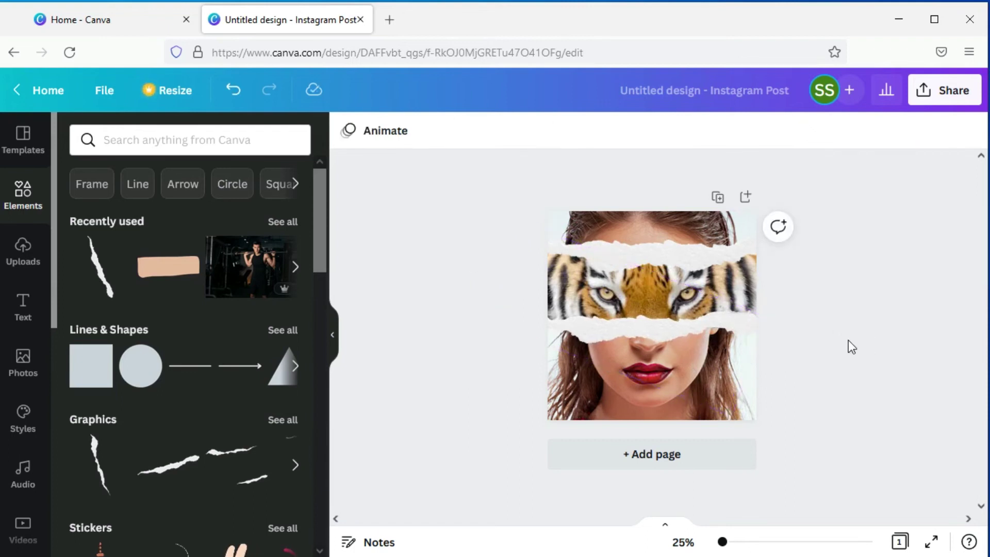
- Move the lower torn paper down below the woman's lips, clear of the tiger strip
key(ctrl+z)
click(722, 286)
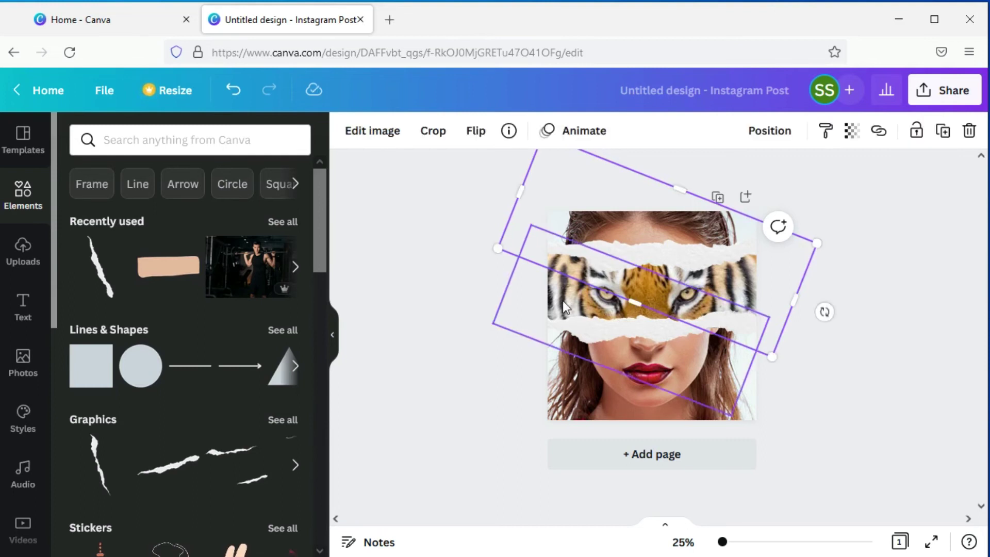
click(466, 310)
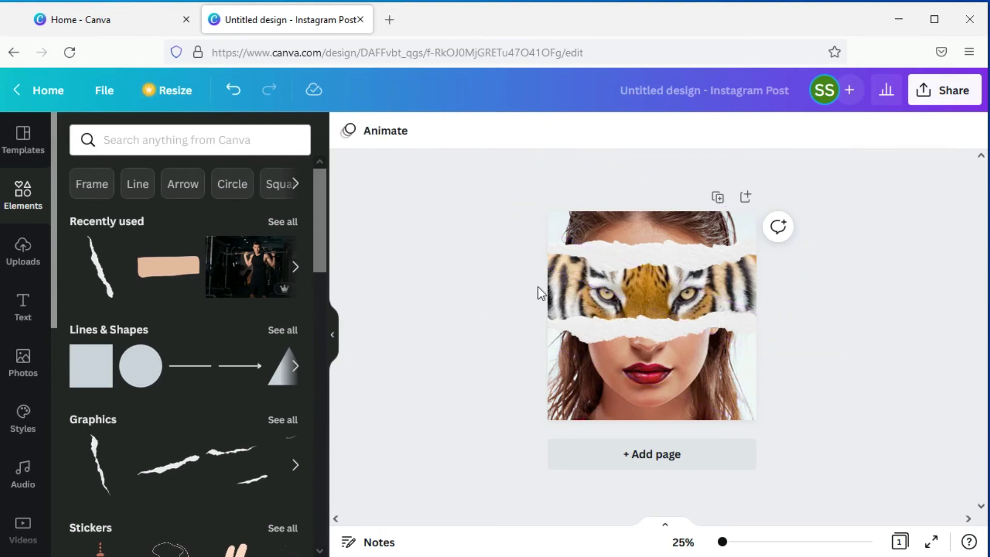
click(566, 292)
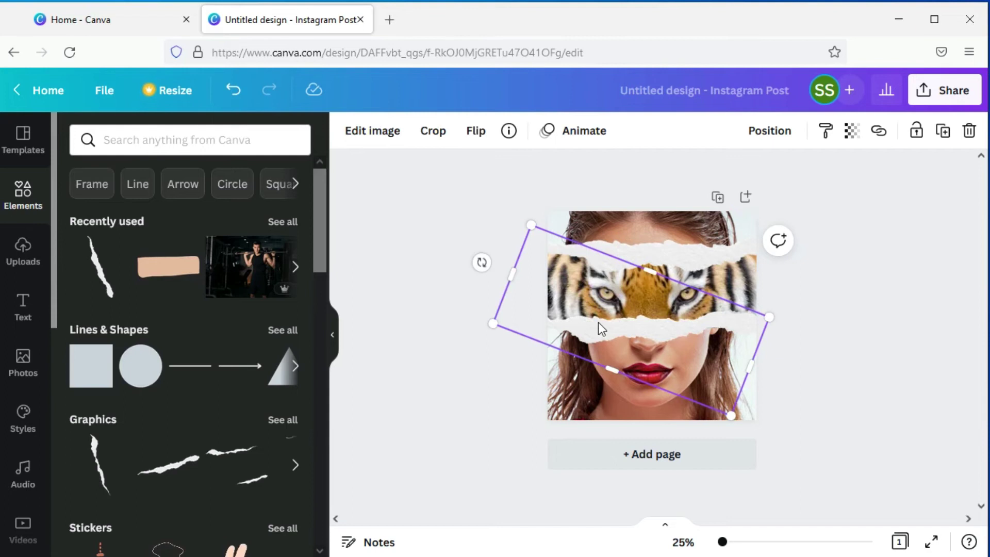
drag(601, 319, 602, 334)
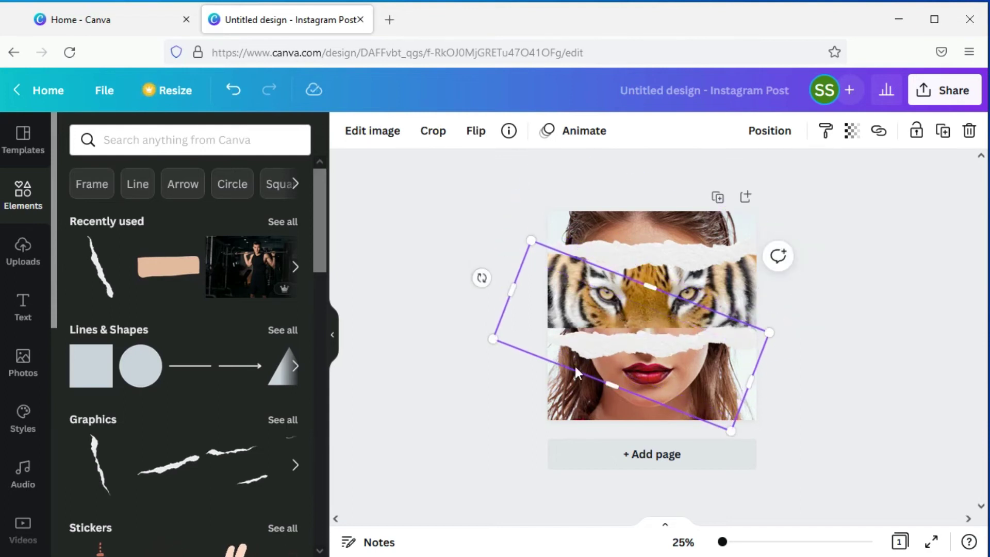
drag(604, 358, 592, 379)
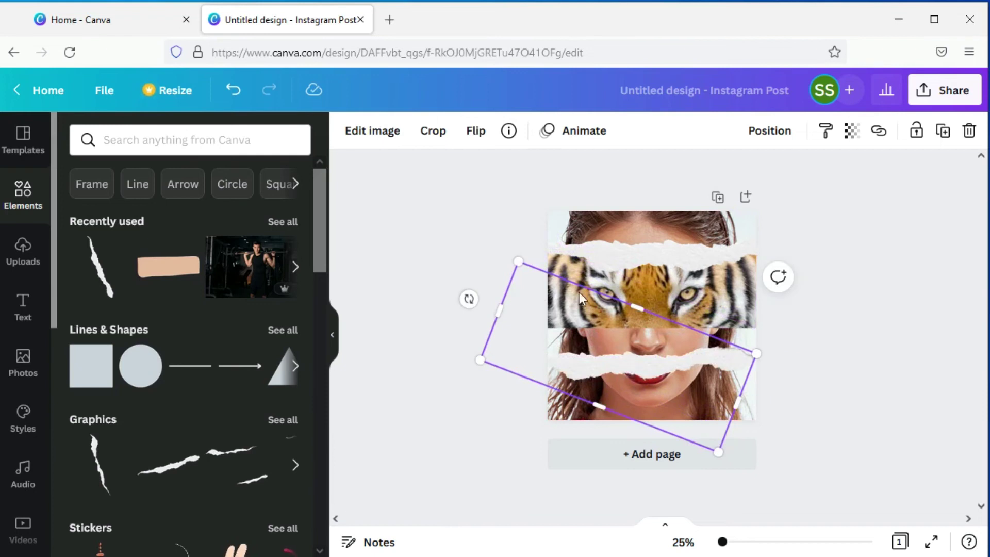
click(466, 247)
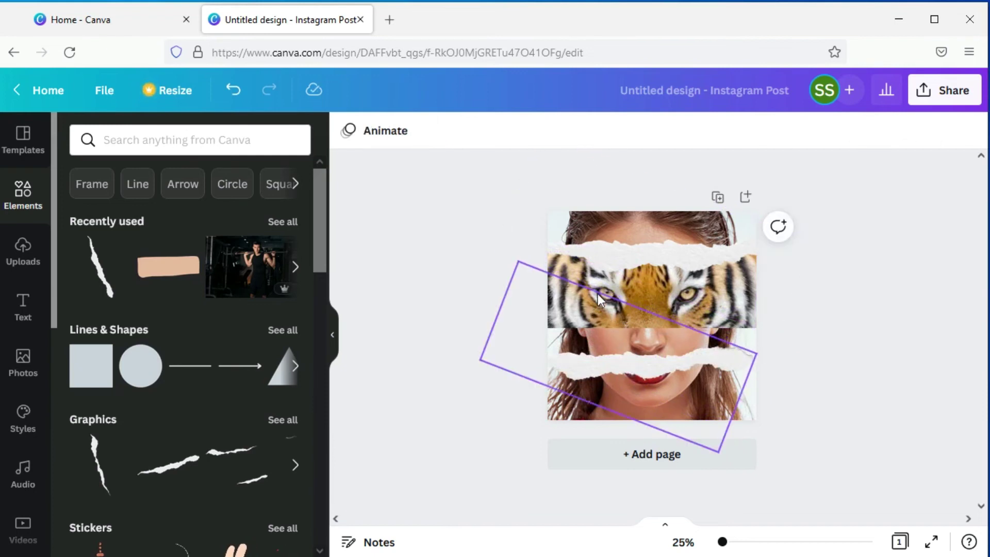
drag(624, 355, 626, 383)
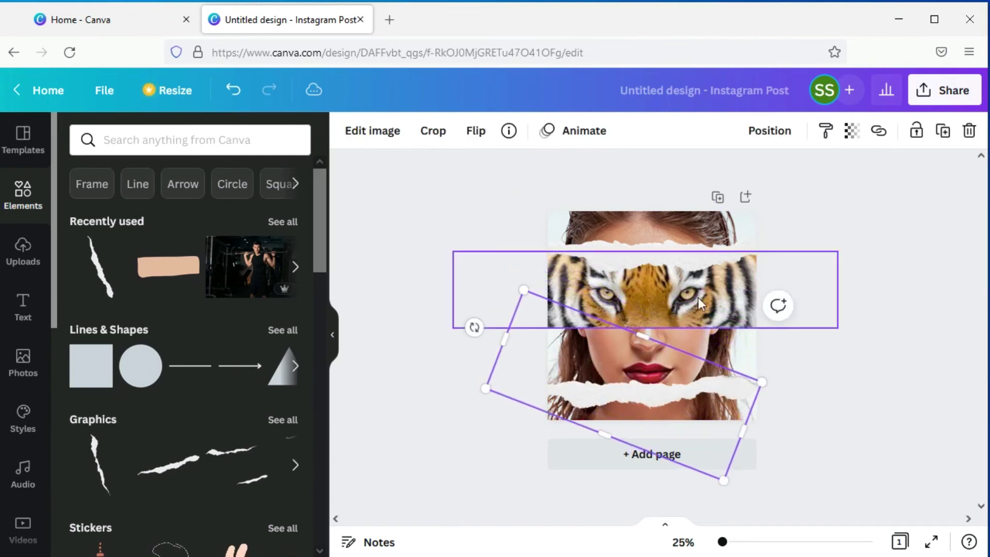
- Adjust the tiger strip image to contrast 28 and saturation 56, with brightness at 0
click(667, 320)
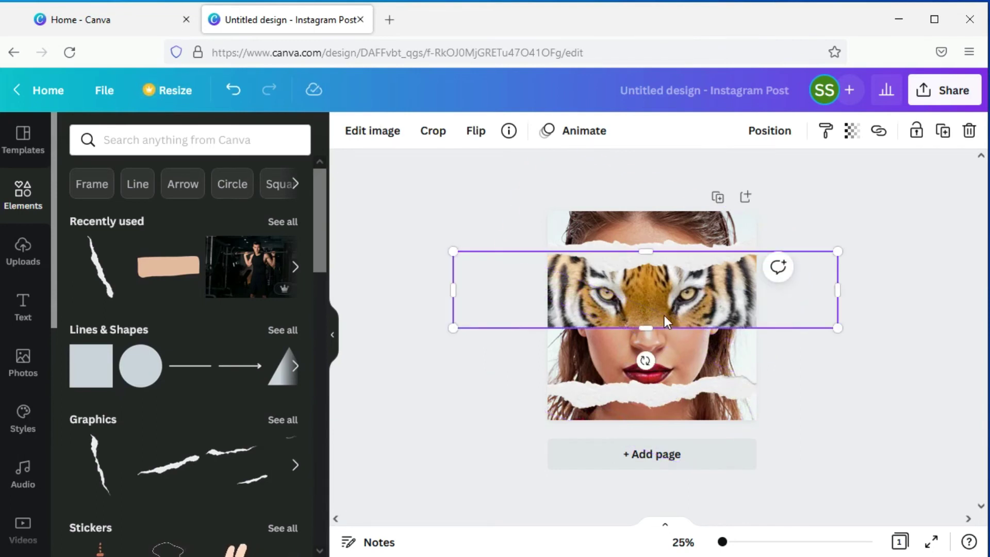
click(389, 137)
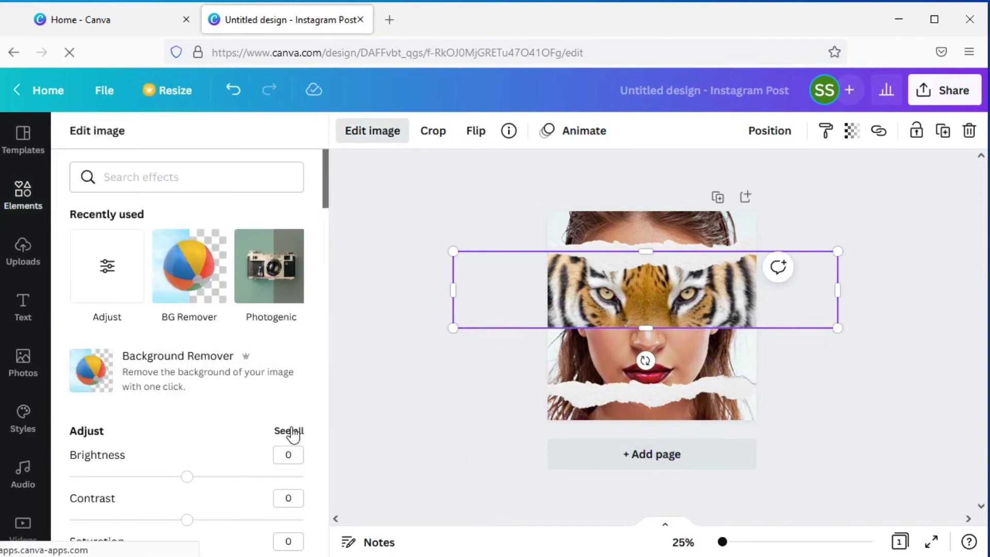
click(290, 431)
drag(193, 199, 213, 203)
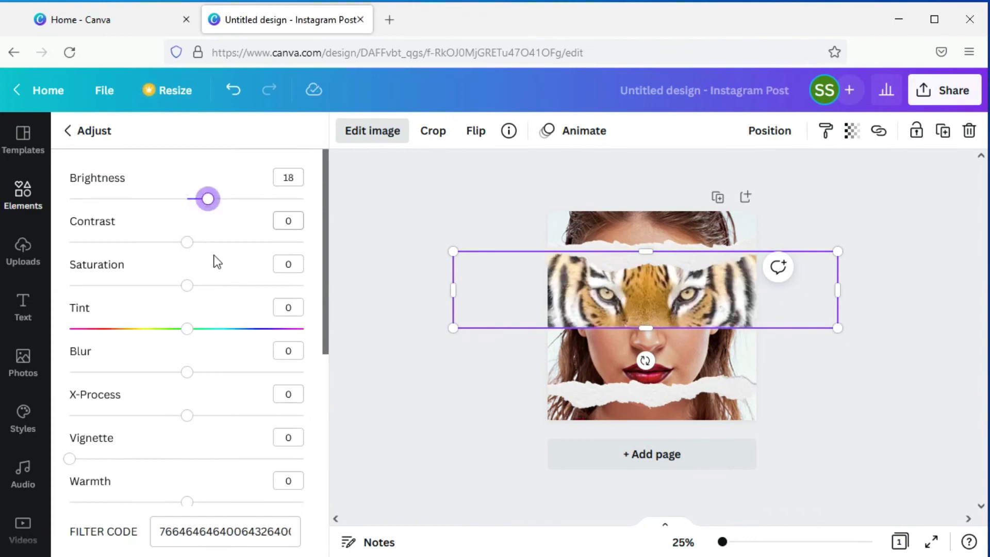
drag(194, 247, 220, 245)
drag(201, 289, 254, 290)
drag(209, 199, 188, 203)
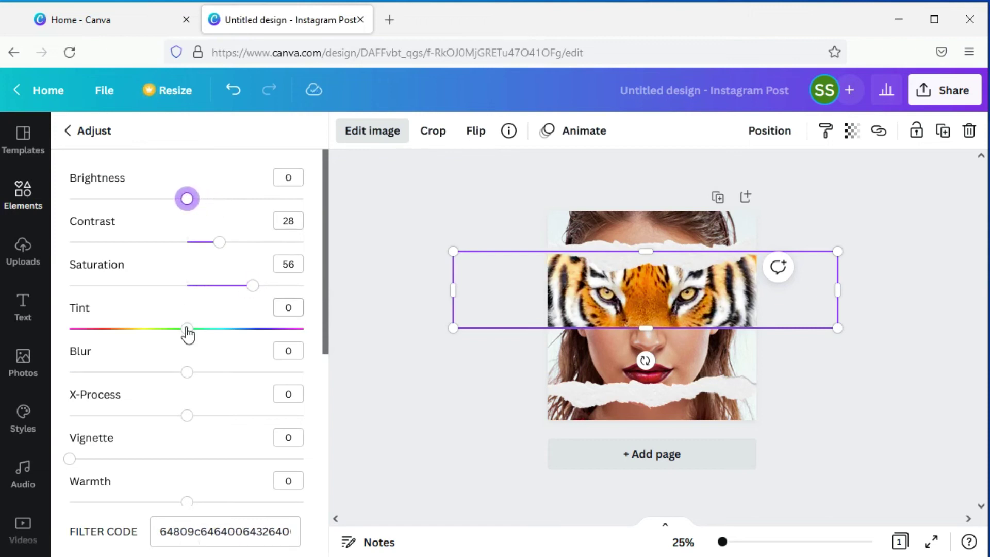
- Try a tint of -2 on the tiger image, reset it to 0, and raise the saturation to 100
mouse_move(187, 335)
mouse_down()
mouse_move(177, 331)
mouse_move(200, 335)
mouse_move(184, 333)
mouse_up()
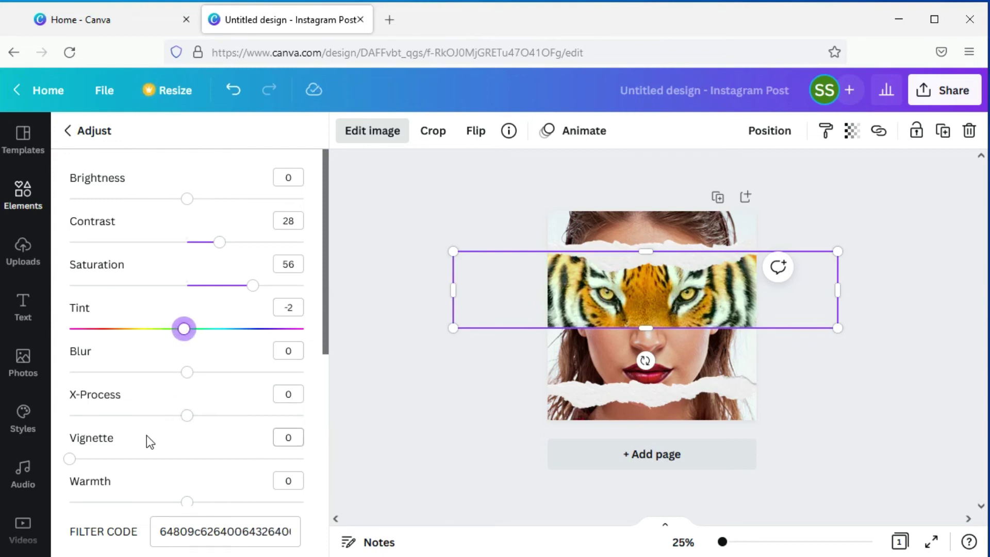
scroll(147, 435, down, 1)
drag(254, 236, 288, 239)
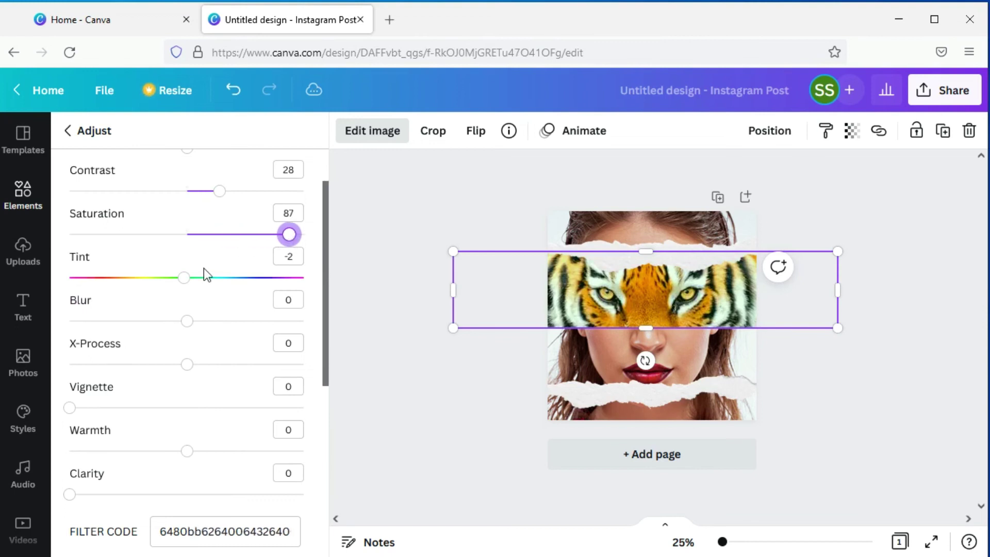
mouse_move(183, 281)
mouse_down()
mouse_move(104, 281)
mouse_move(191, 281)
mouse_up()
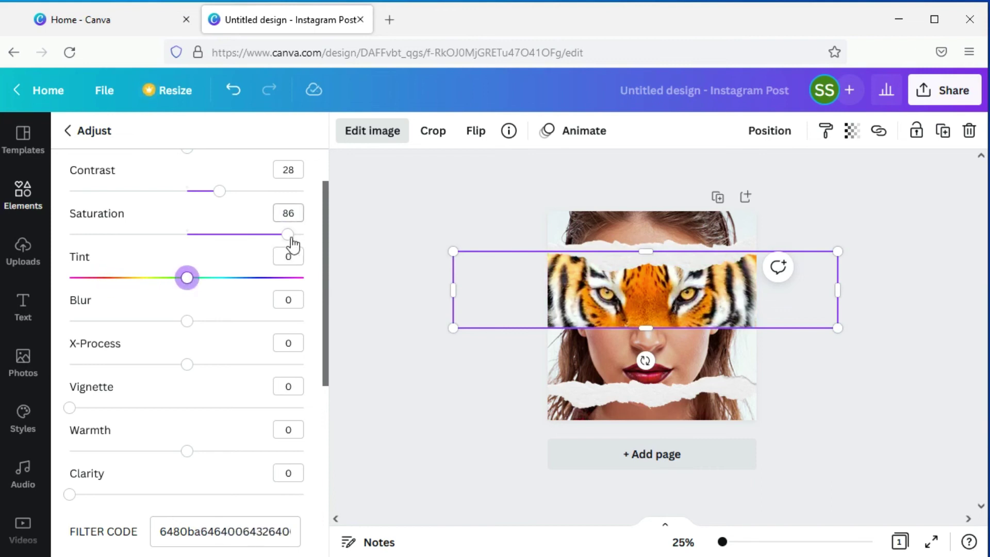
drag(287, 237, 317, 246)
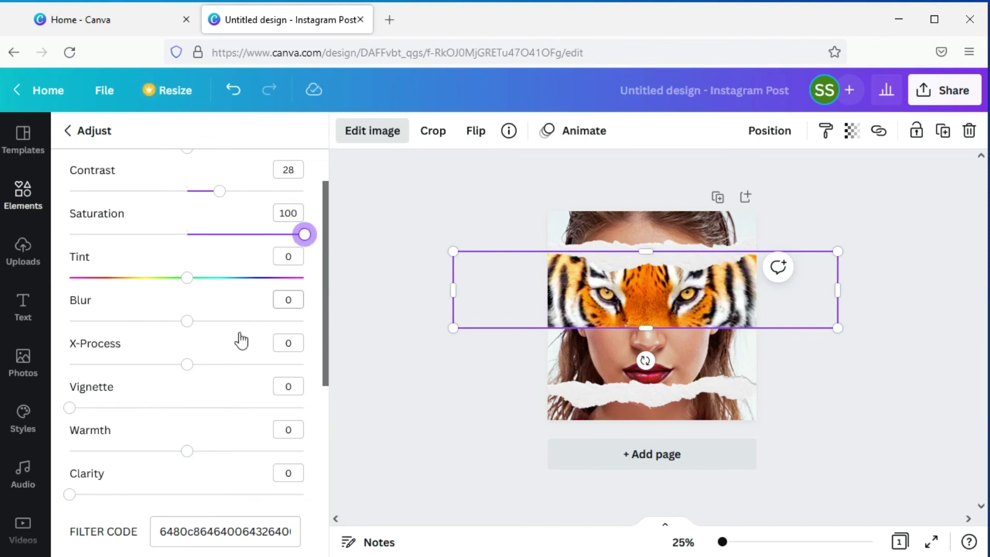
- Set the tiger image's highlights to 28 and shadows to 48, and close the image adjustments
scroll(204, 398, down, 2)
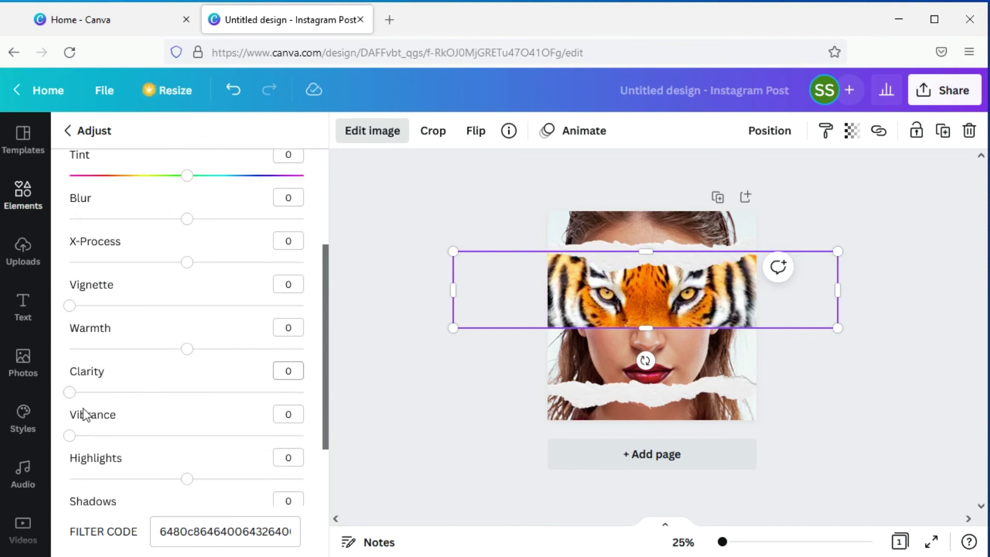
scroll(165, 479, down, 2)
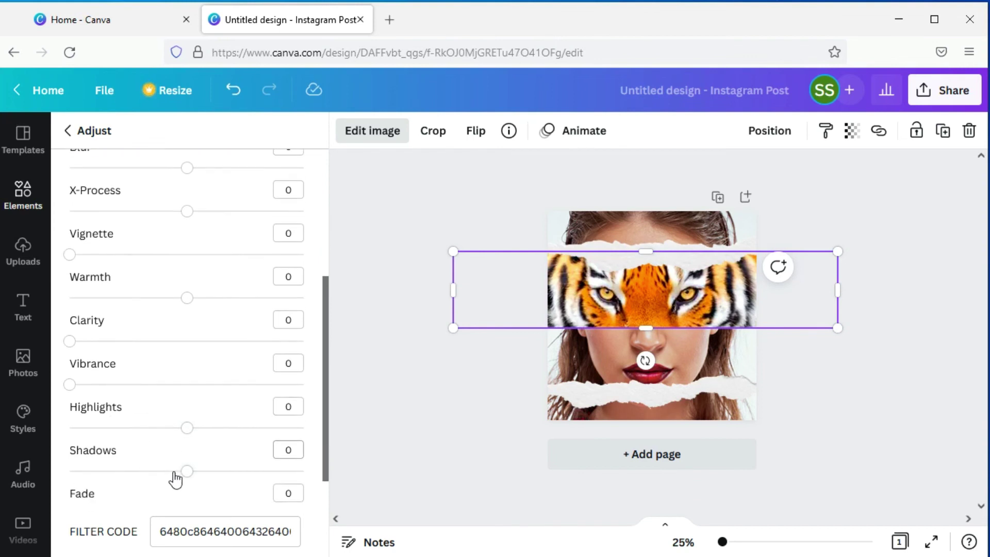
drag(189, 431, 221, 436)
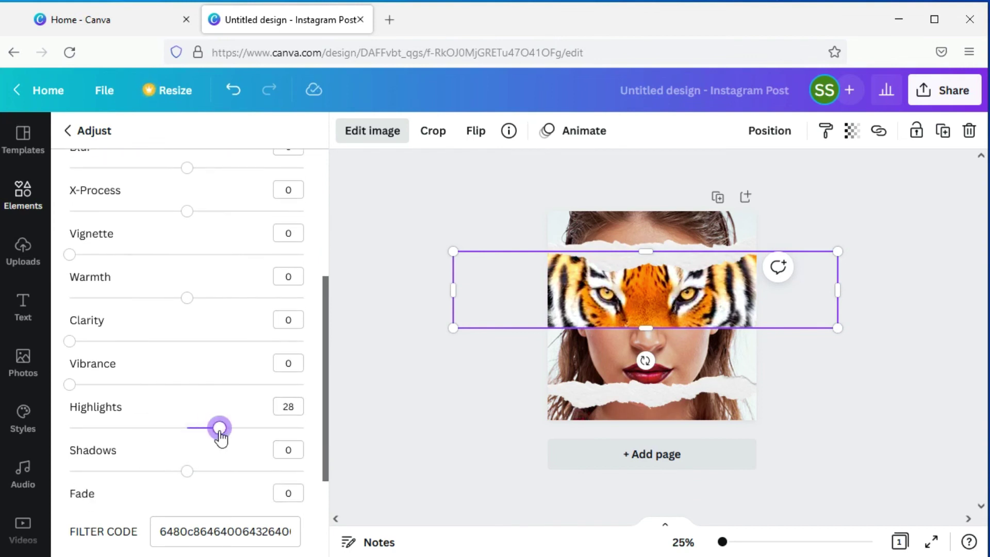
drag(188, 471, 243, 472)
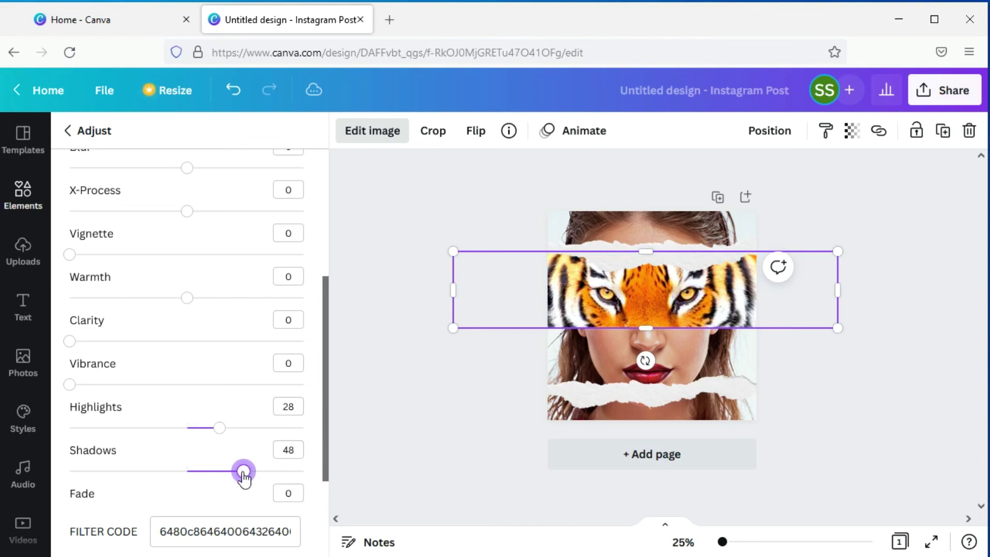
key(Escape)
- Move the lower torn paper back up to cover the tiger strip's lower edge, and deselect it
click(447, 404)
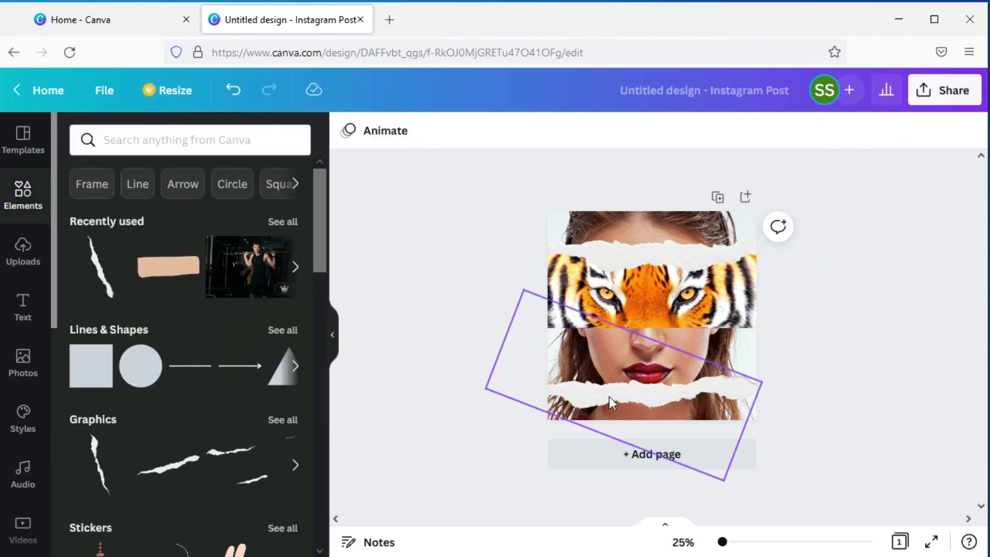
drag(649, 395, 656, 336)
click(952, 401)
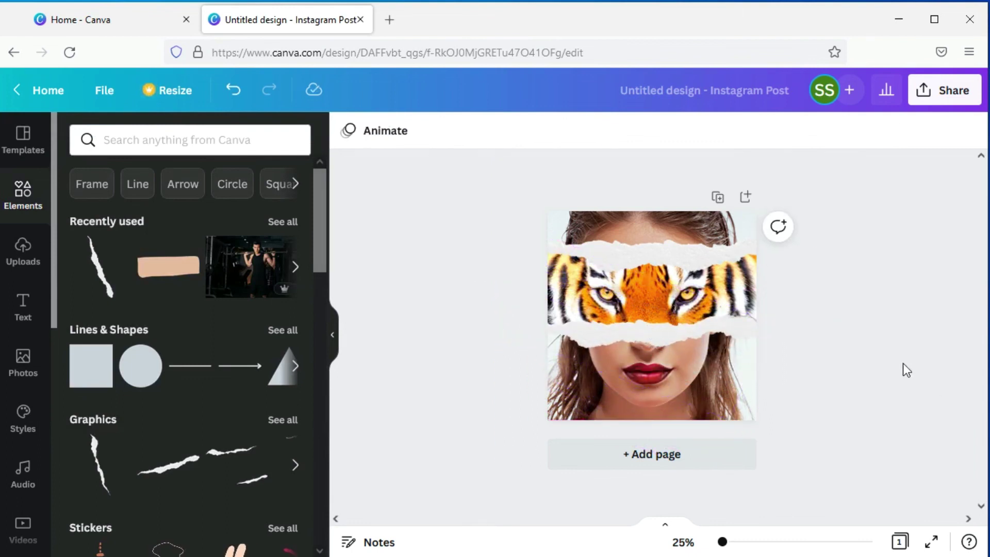